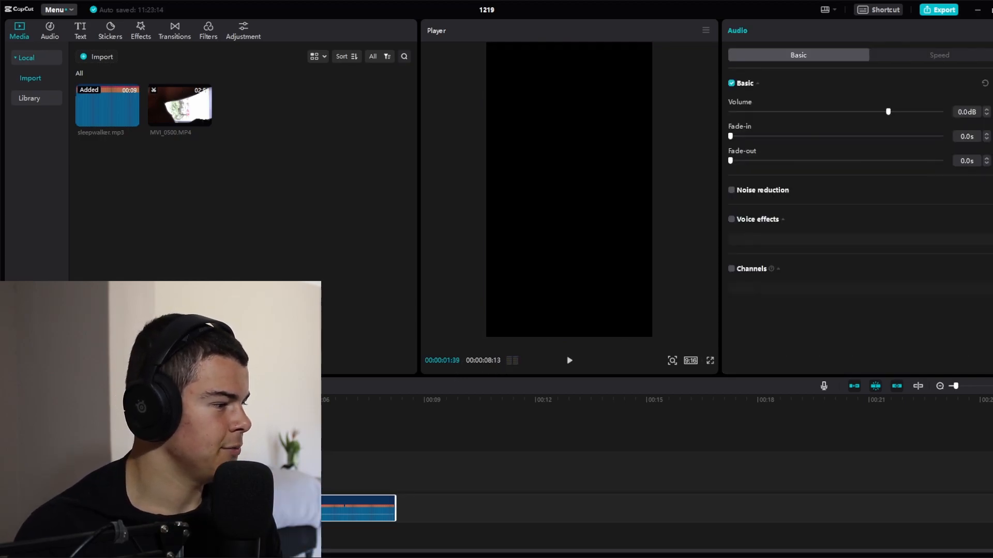
Import MVI_0275 from the Vids for #shorts folder and place it at the start of the main video track
click(131, 439)
key(space)
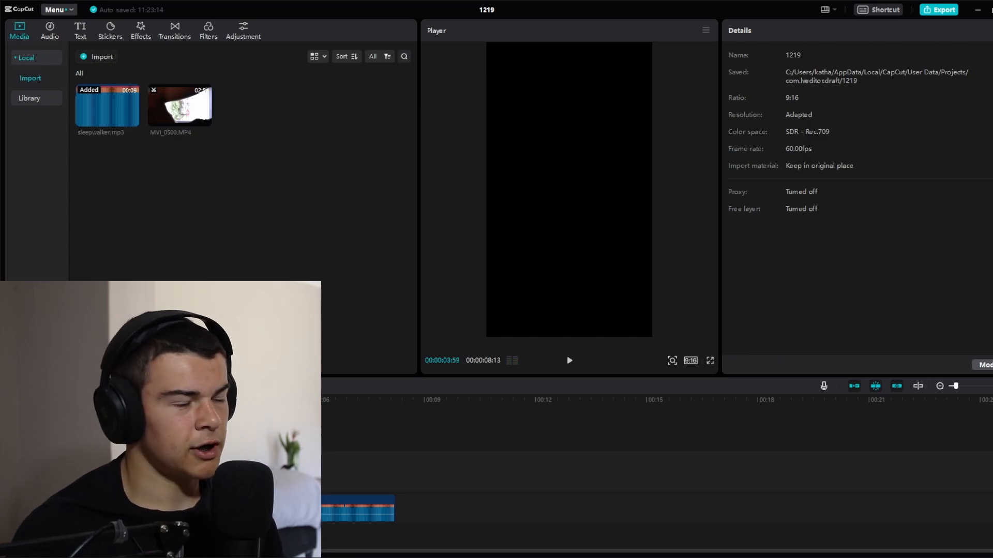
key(alt+Tab)
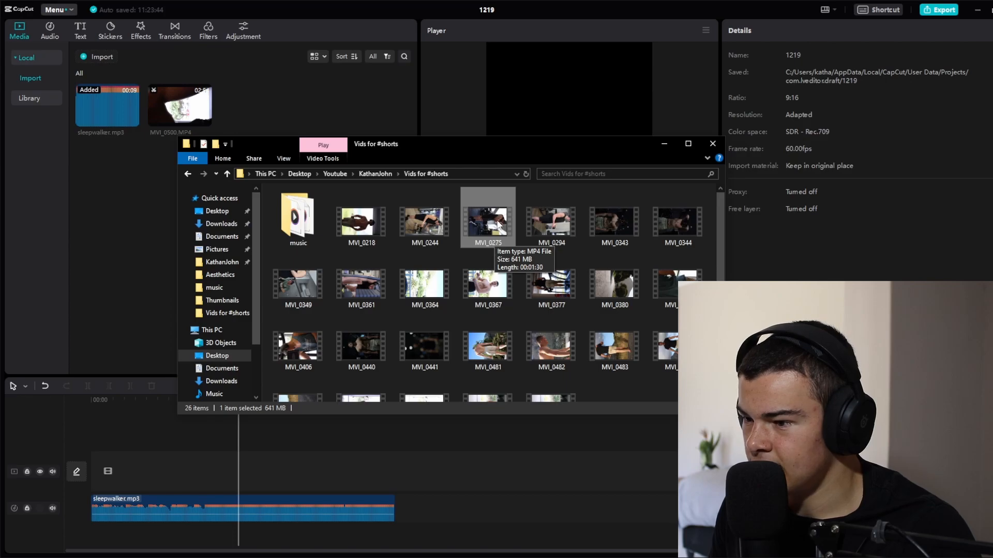
drag(492, 216, 257, 117)
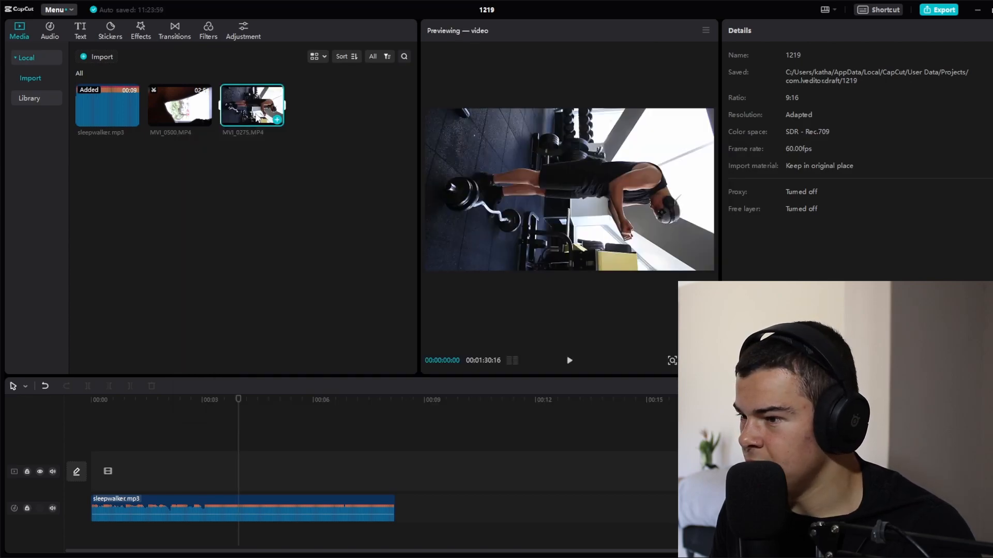
drag(240, 108, 104, 460)
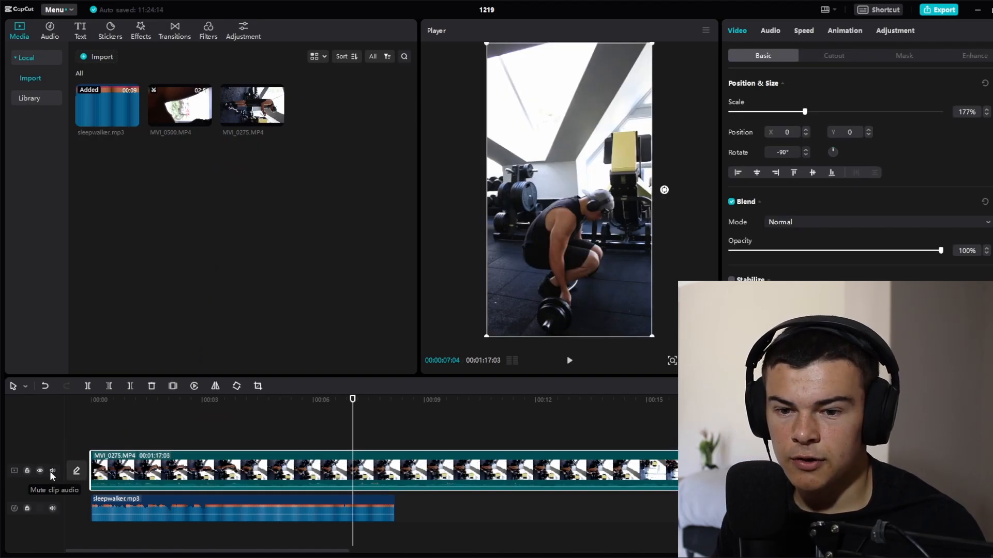
Mute the clip audio of the main video track and play back the footage
click(52, 471)
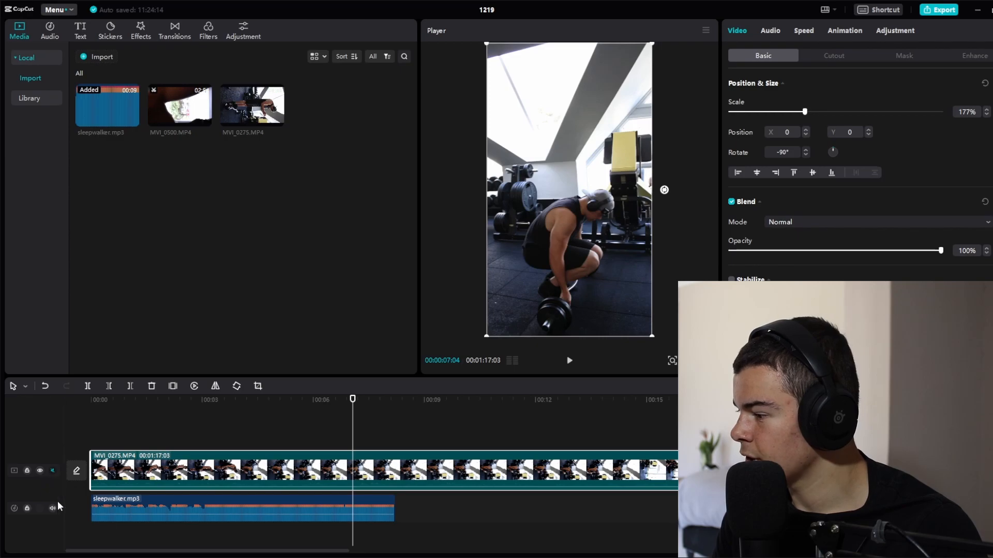
click(53, 471)
key(space)
key(space)
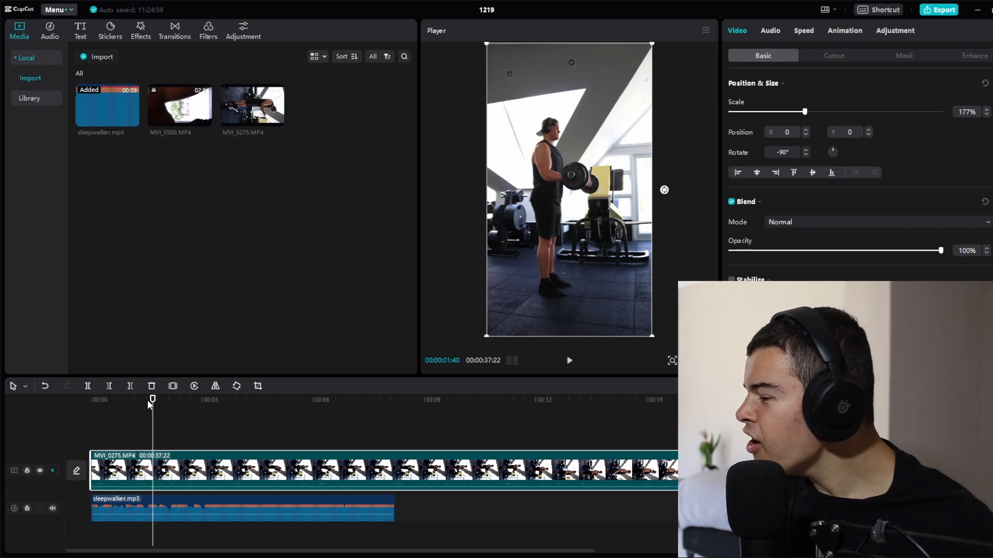
Trim away the start of sleepwalker.mp3 up to 00:00:01:40 and play back the result
click(218, 510)
click(109, 386)
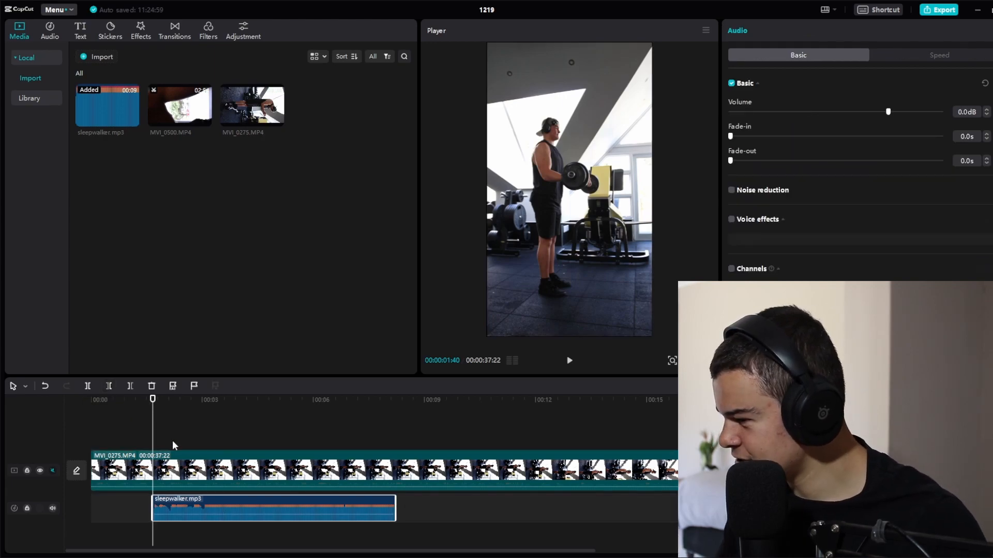
key(space)
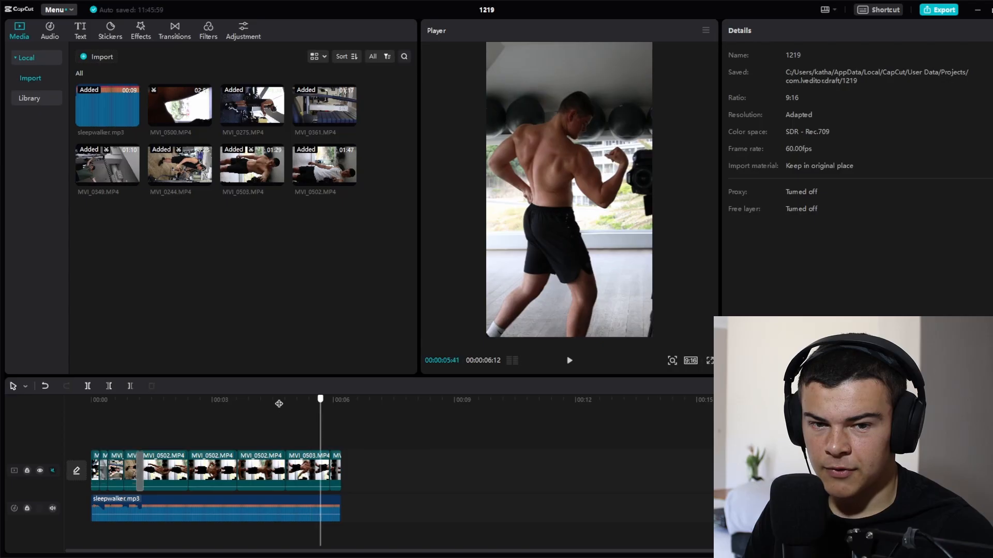
Scrub and play through the assembled edit from the start to examine how the cuts and existing transition follow the music
drag(279, 404, 48, 426)
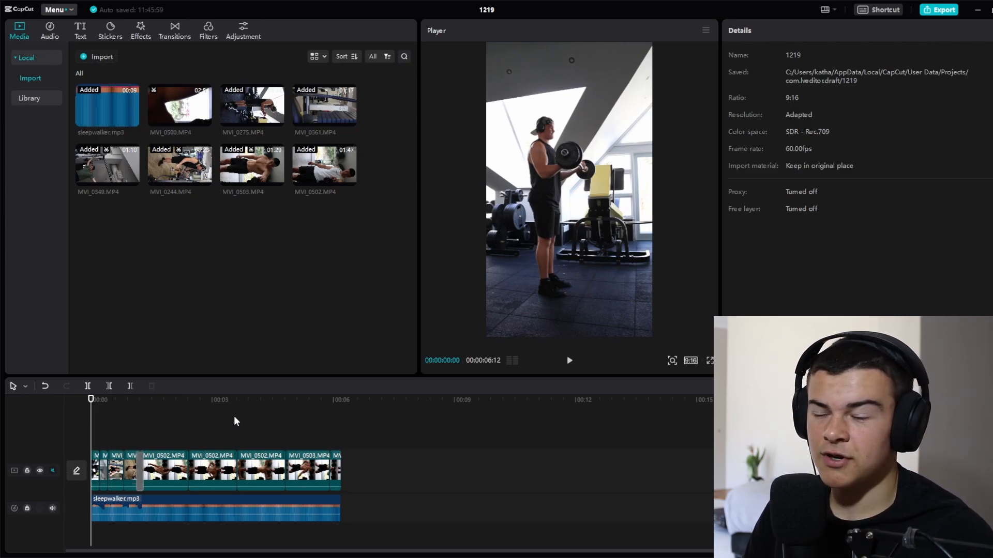
mouse_move(148, 407)
mouse_down()
mouse_move(185, 410)
mouse_move(151, 406)
mouse_up()
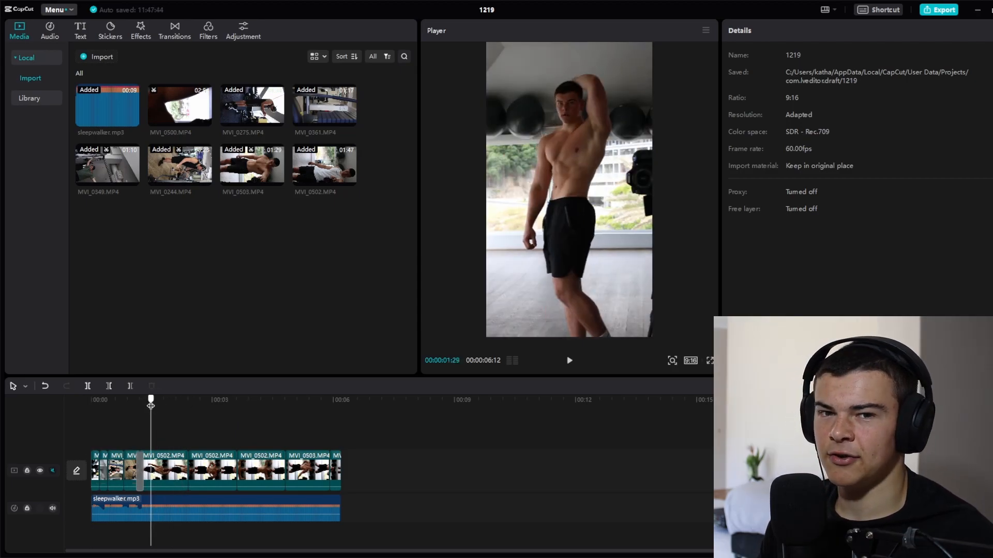
mouse_move(151, 406)
mouse_down()
mouse_move(97, 411)
mouse_move(188, 429)
mouse_move(157, 422)
mouse_up()
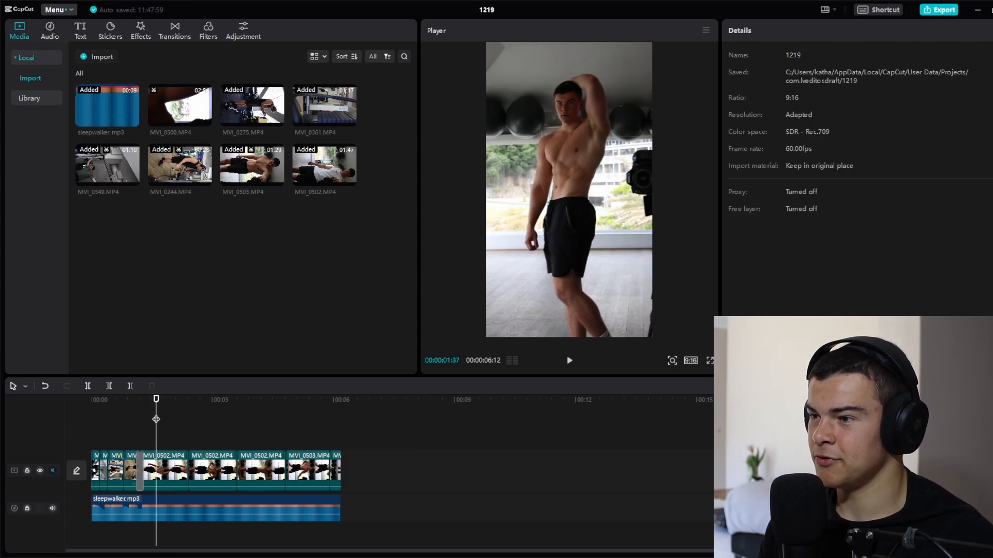
drag(156, 404, 269, 395)
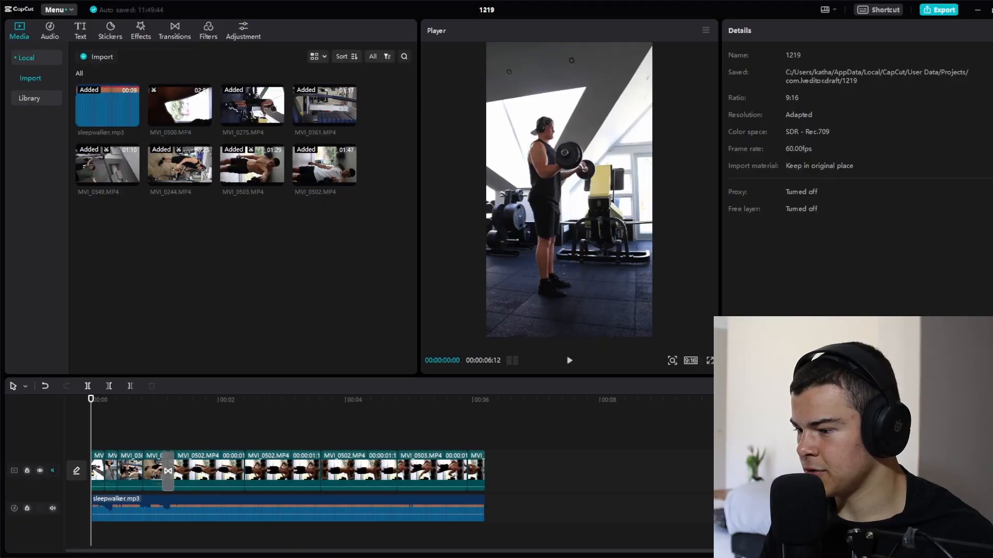
scroll(335, 471, up, 2)
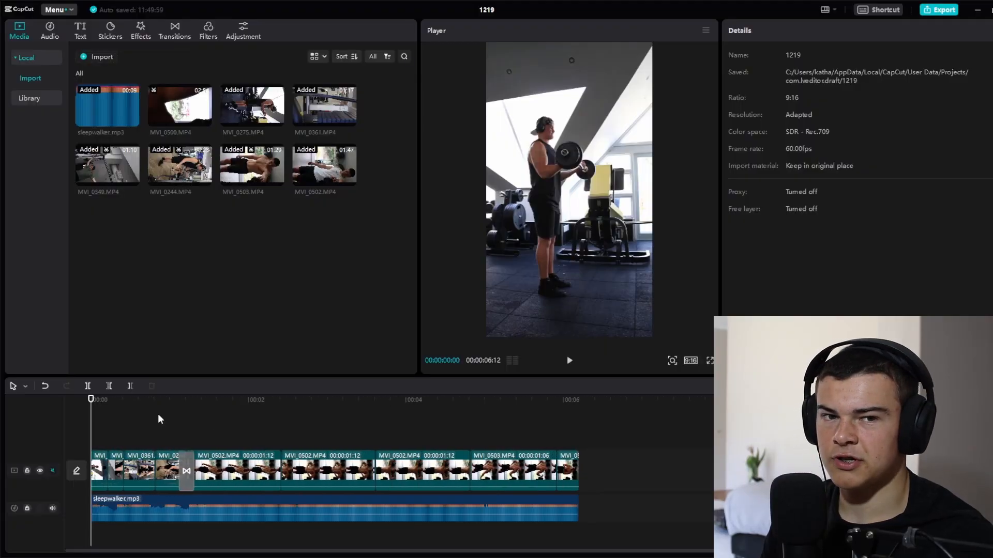
key(space)
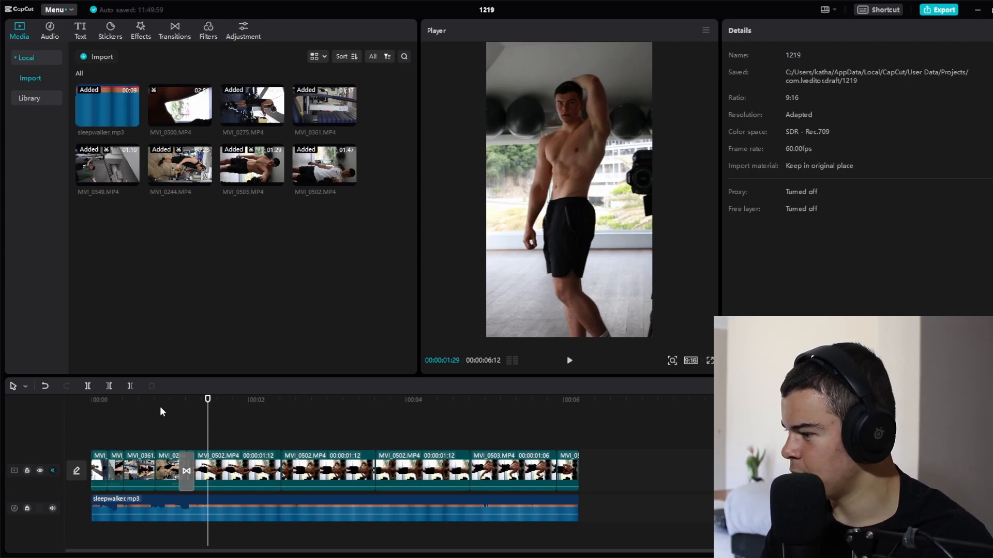
click(94, 399)
key(space)
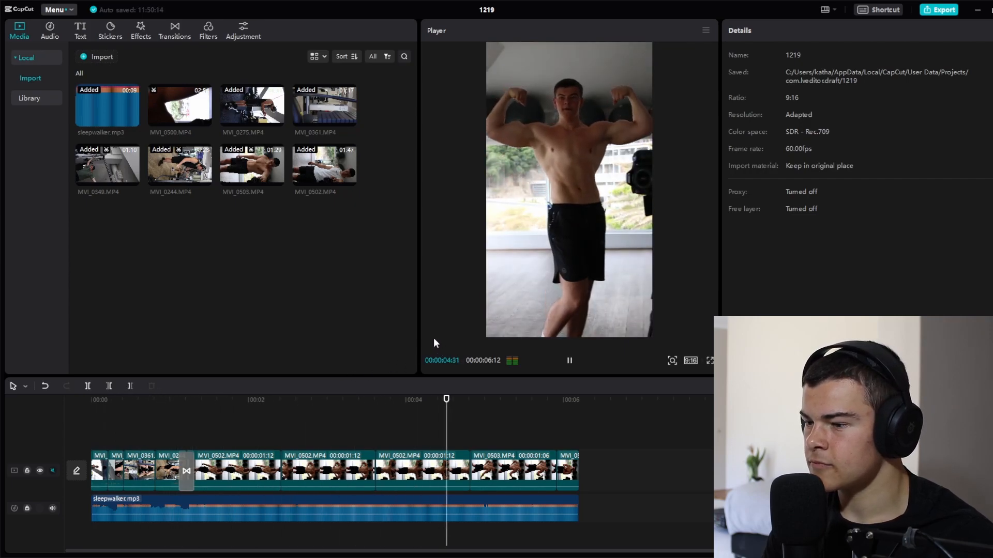
key(space)
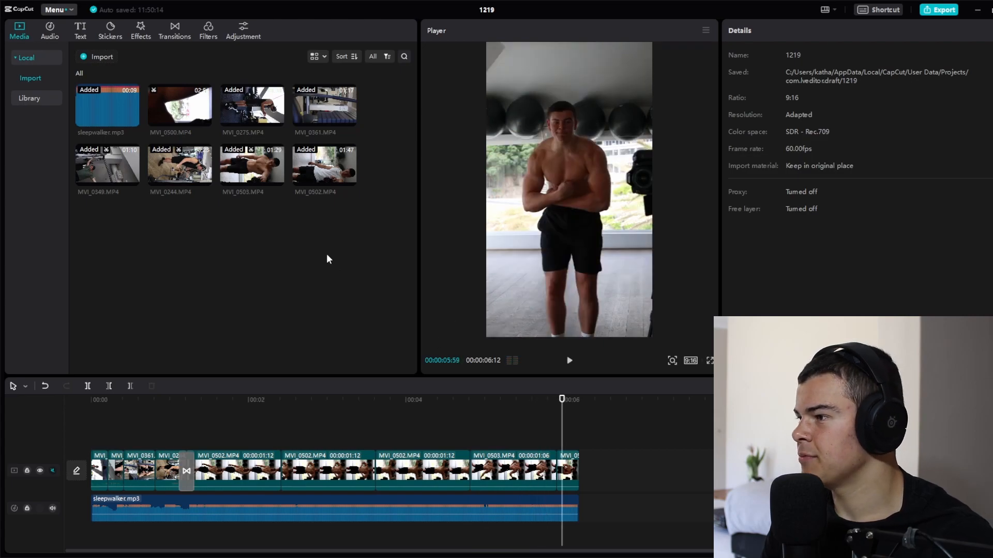
Try a Blanch transition of 0.2 s between the first two MVI_0502 clips and remove it
click(176, 32)
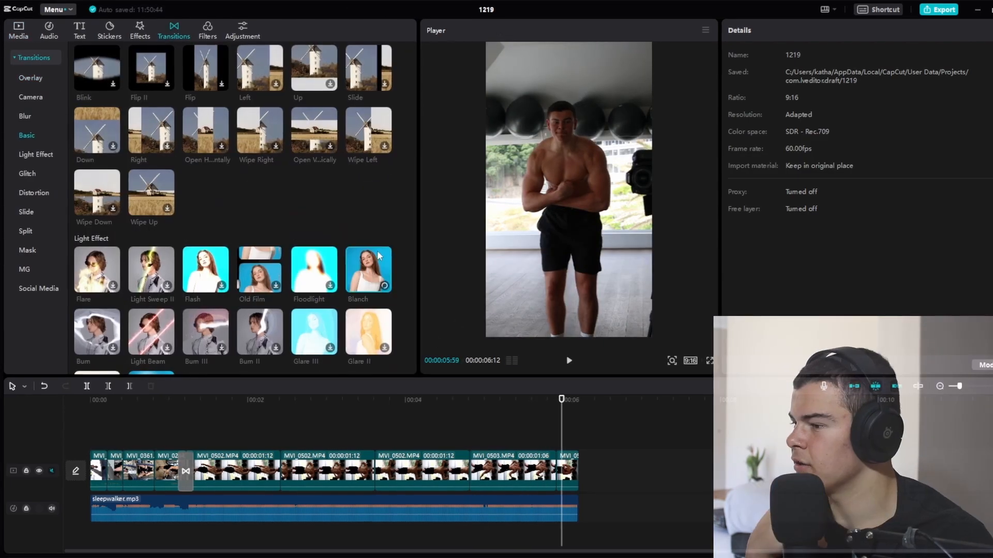
drag(365, 268, 281, 471)
drag(914, 105, 790, 105)
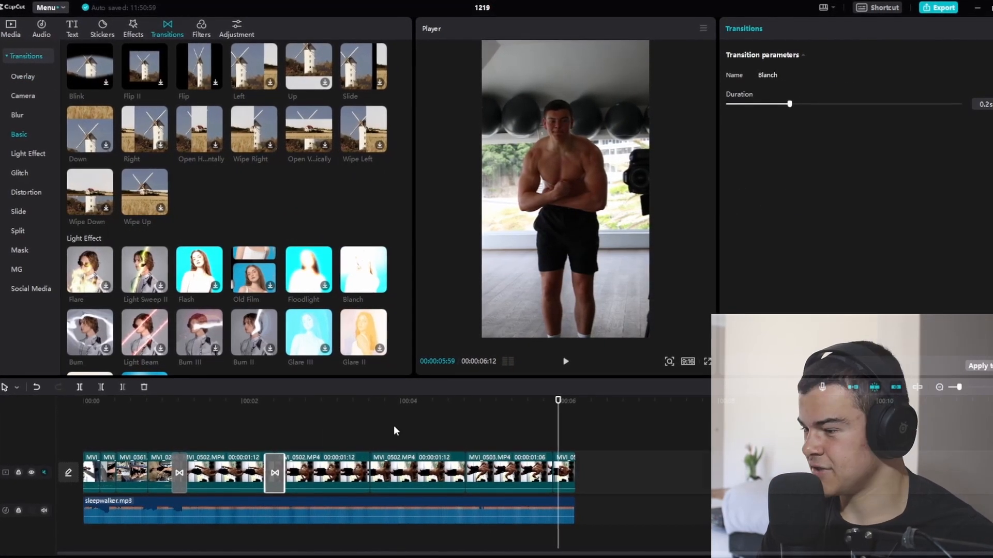
click(242, 406)
click(274, 473)
key(Delete)
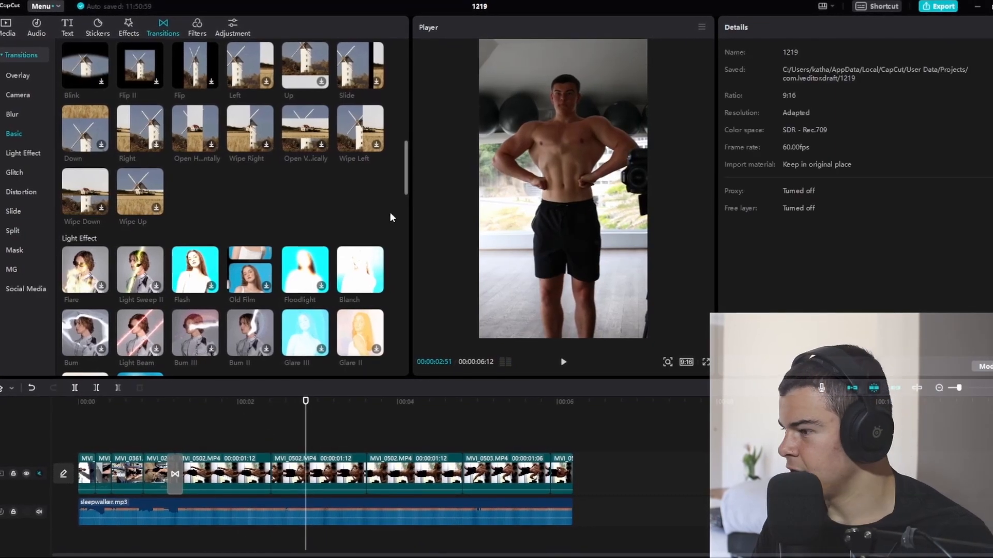
Try the Glowburst light effect transition between the first two MVI_0502 clips, preview it and remove it
scroll(383, 228, down, 2)
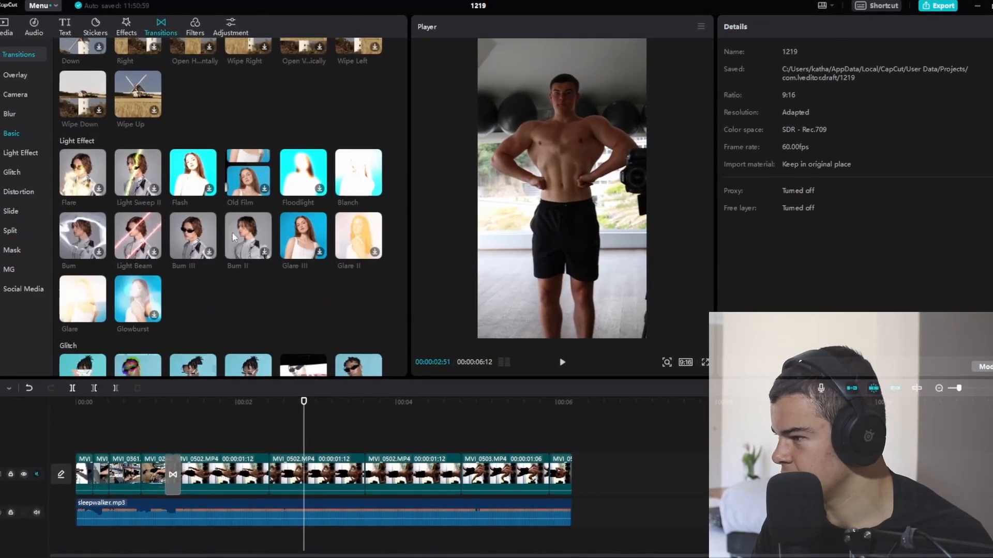
click(126, 304)
drag(130, 303, 268, 474)
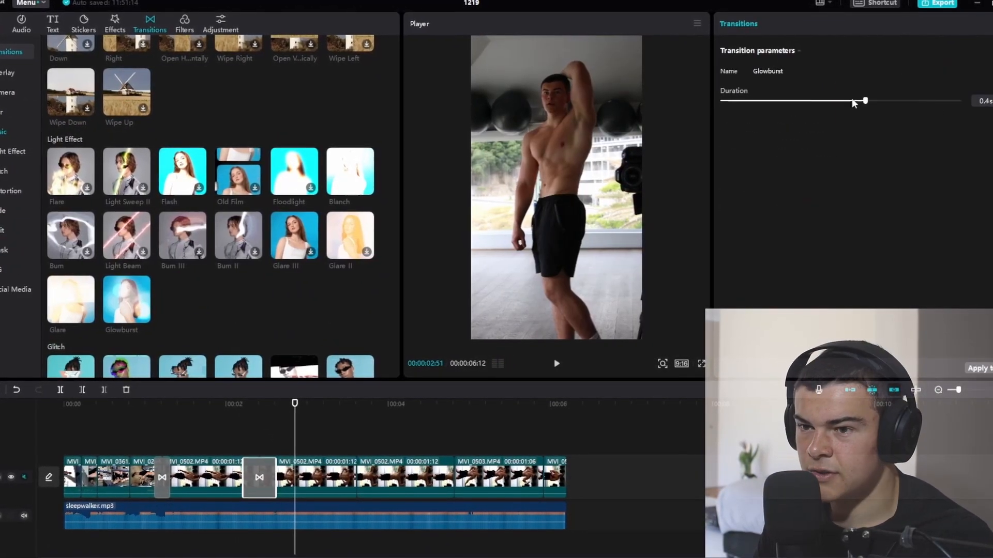
click(228, 437)
key(space)
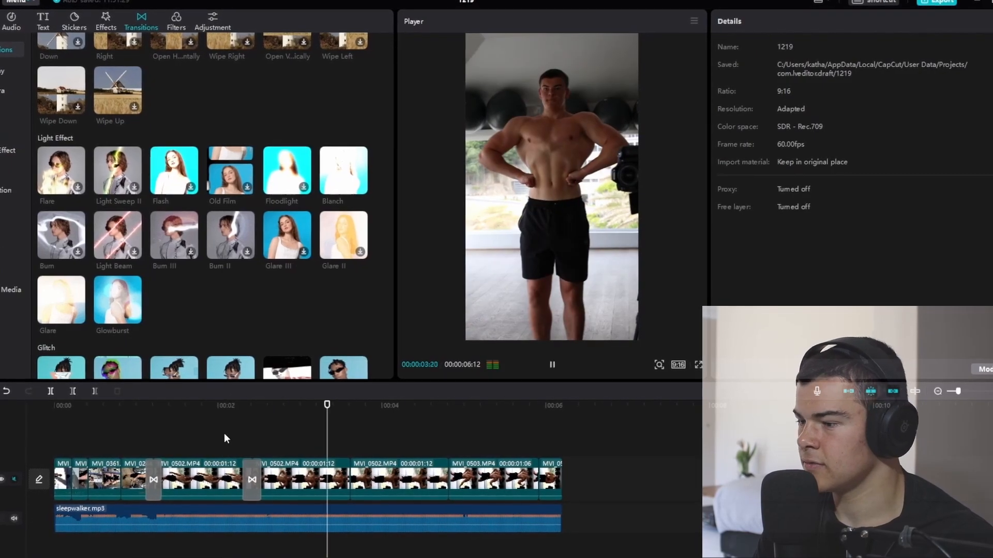
key(space)
click(251, 480)
key(Delete)
Try the Color Glitch transition between the first two MVI_0502 clips, preview it and remove it
scroll(206, 259, down, 3)
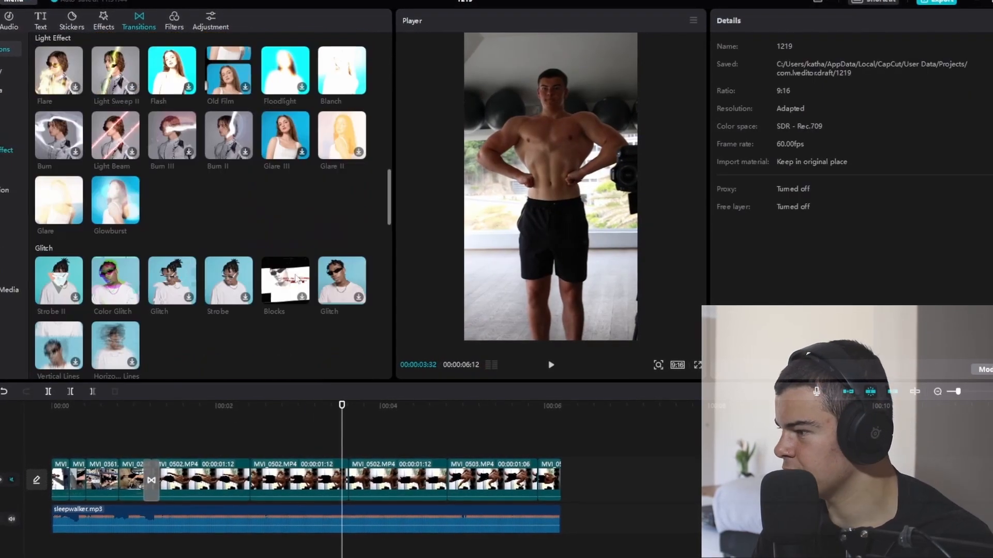
drag(111, 229, 253, 477)
click(220, 414)
key(space)
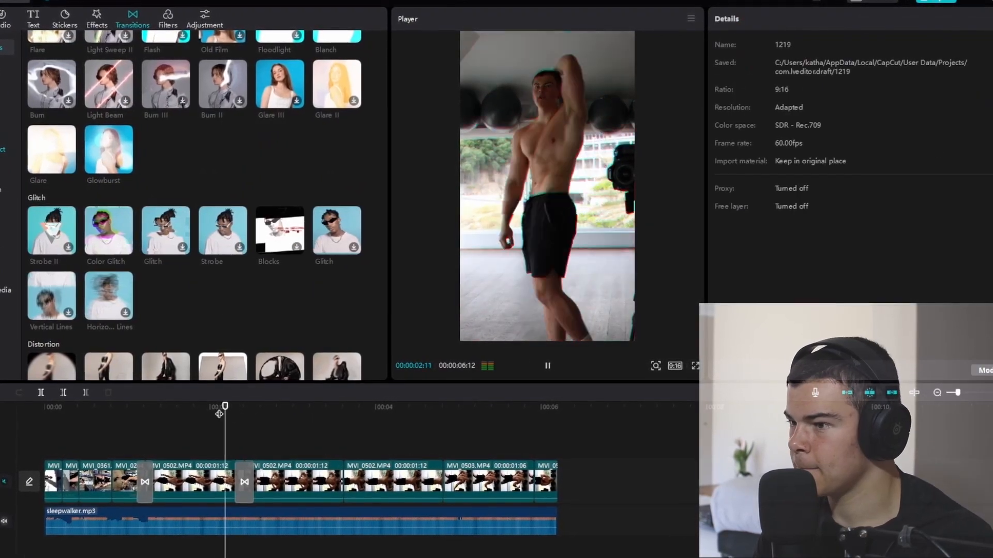
click(168, 407)
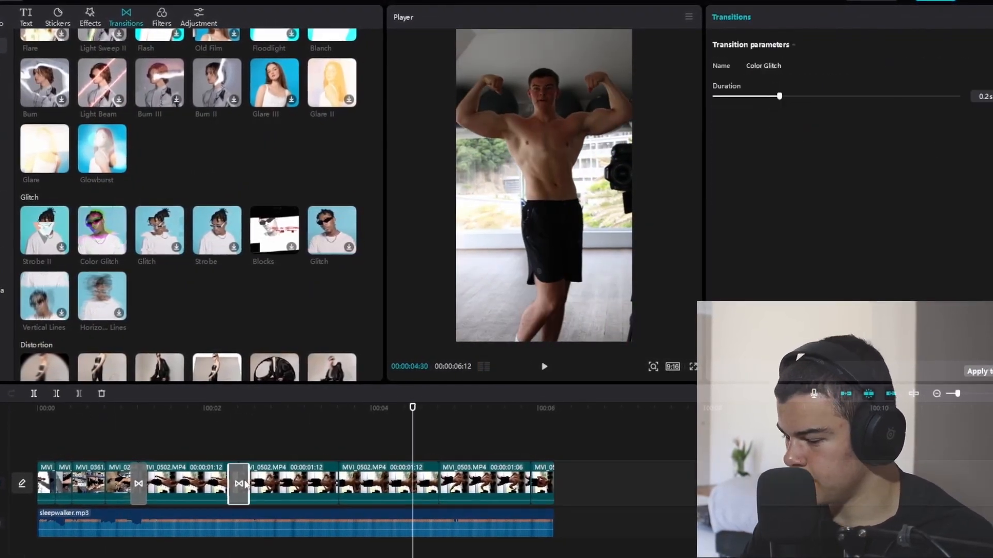
key(Delete)
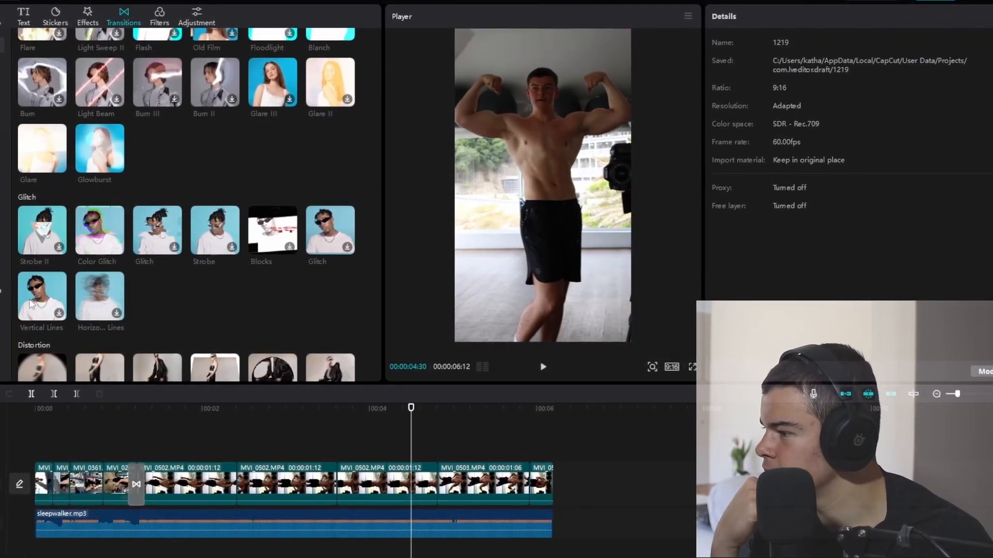
Apply the Vertical Lines glitch transition between the first two MVI_0502 clips and preview it
drag(33, 304, 238, 484)
click(214, 411)
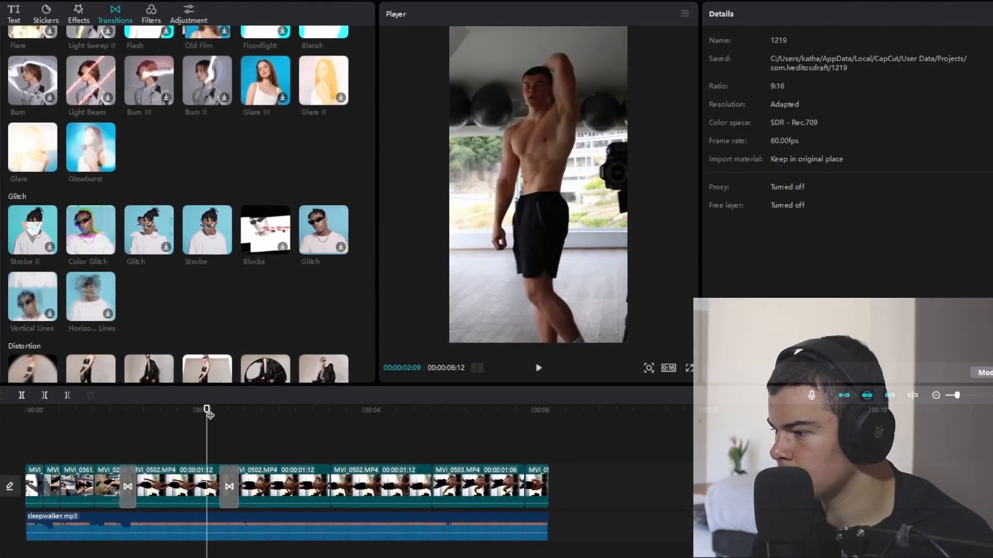
key(space)
click(199, 412)
key(space)
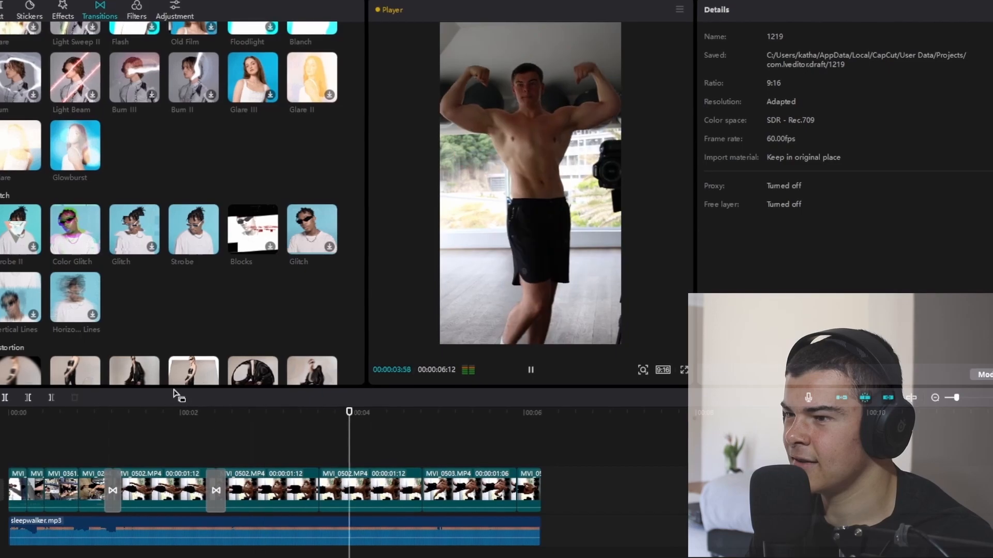
click(219, 412)
key(space)
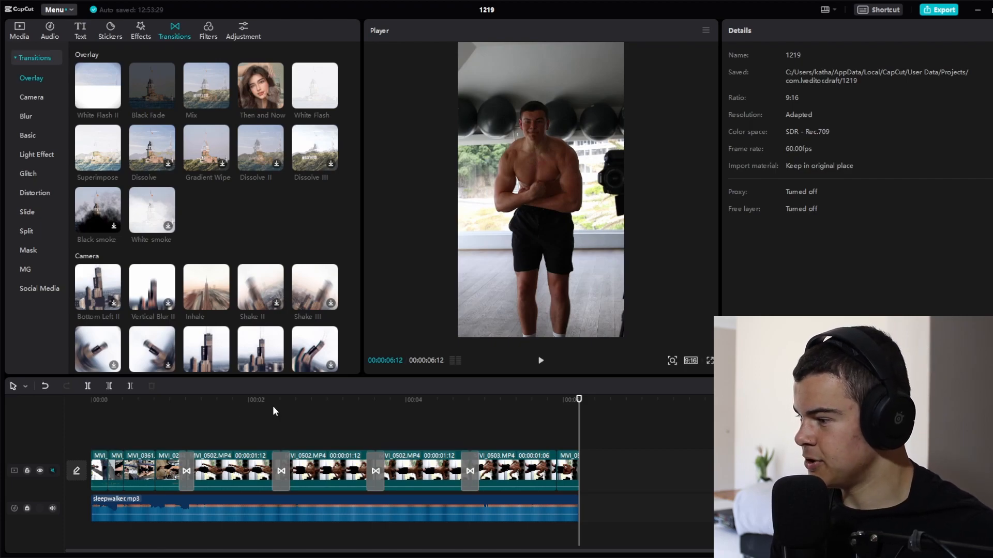
Play the transition between the first two MVI_0502 clips several times to judge its look and timing
mouse_move(279, 405)
mouse_down()
mouse_move(189, 407)
mouse_move(281, 414)
mouse_move(270, 413)
mouse_up()
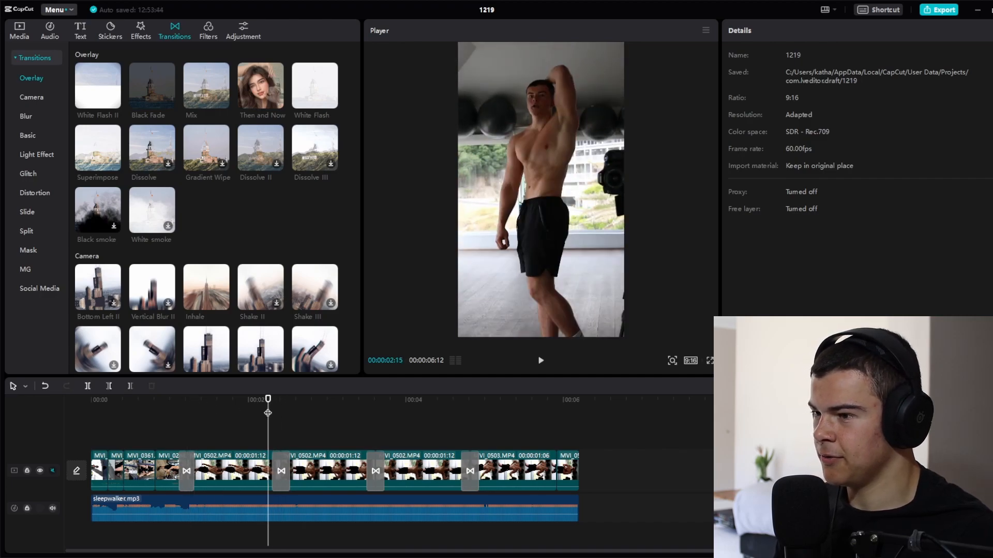
key(space)
click(257, 404)
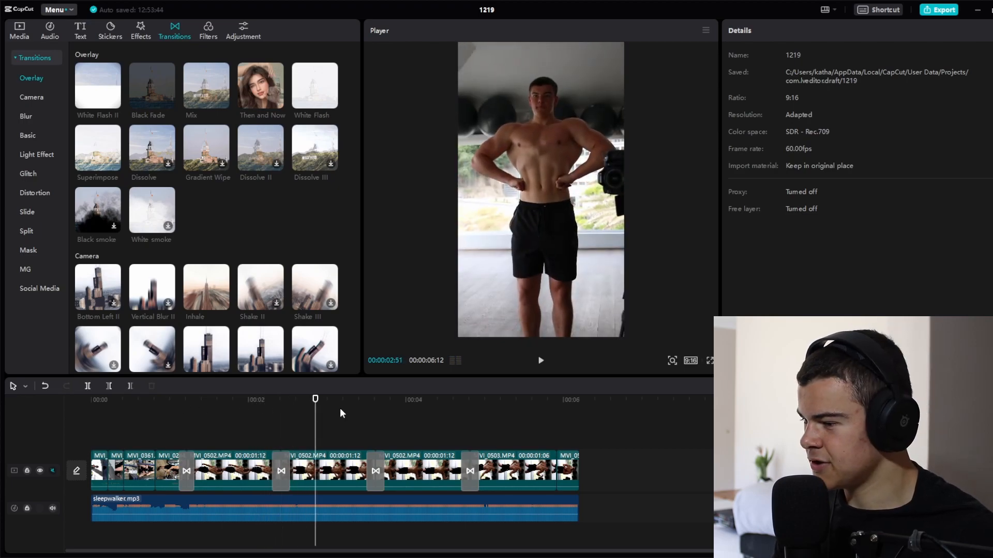
click(171, 402)
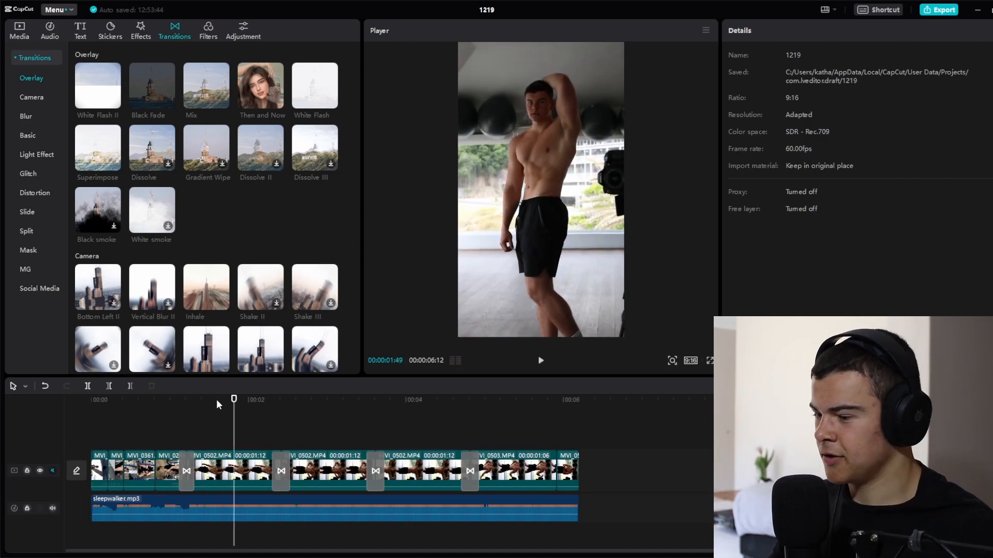
click(275, 401)
key(space)
click(268, 398)
key(space)
key(space)
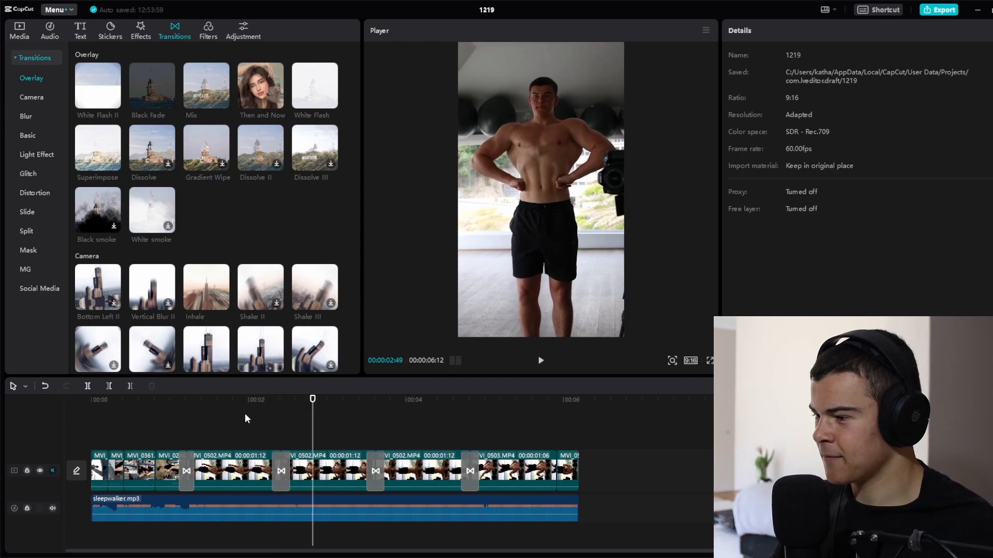
Scrub through the transitions between the MVI_0502 clips and into the following MVI_0503 clip to review them
click(301, 401)
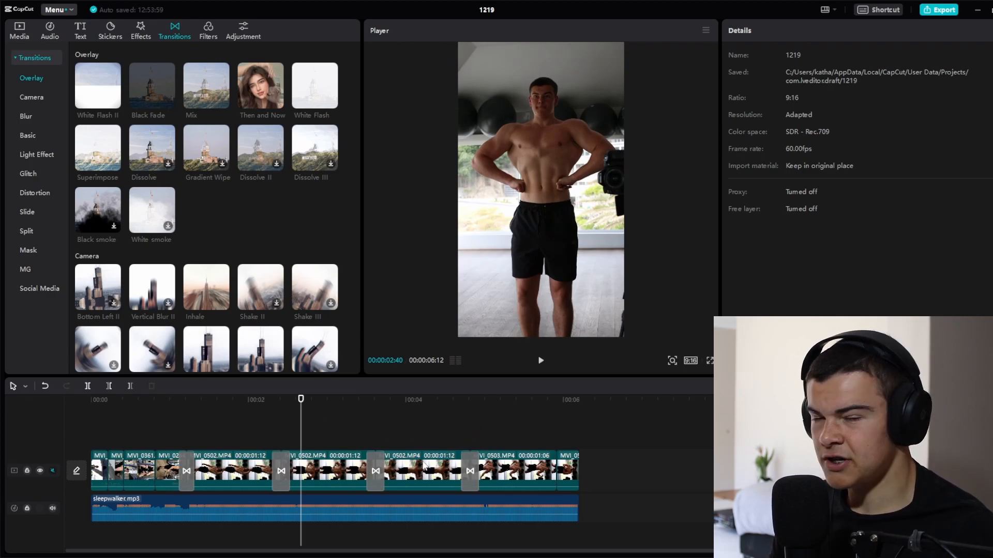
drag(313, 409, 373, 406)
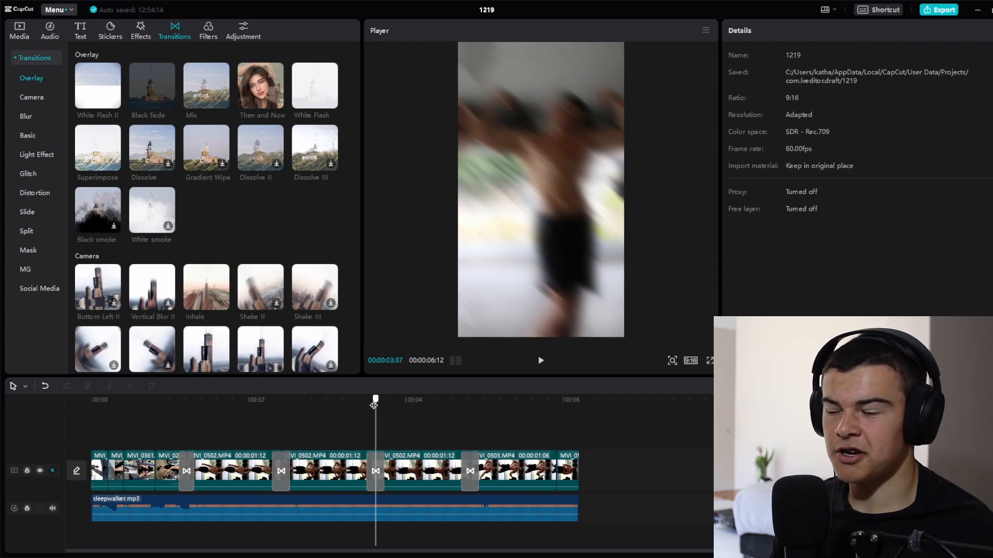
drag(378, 405, 171, 414)
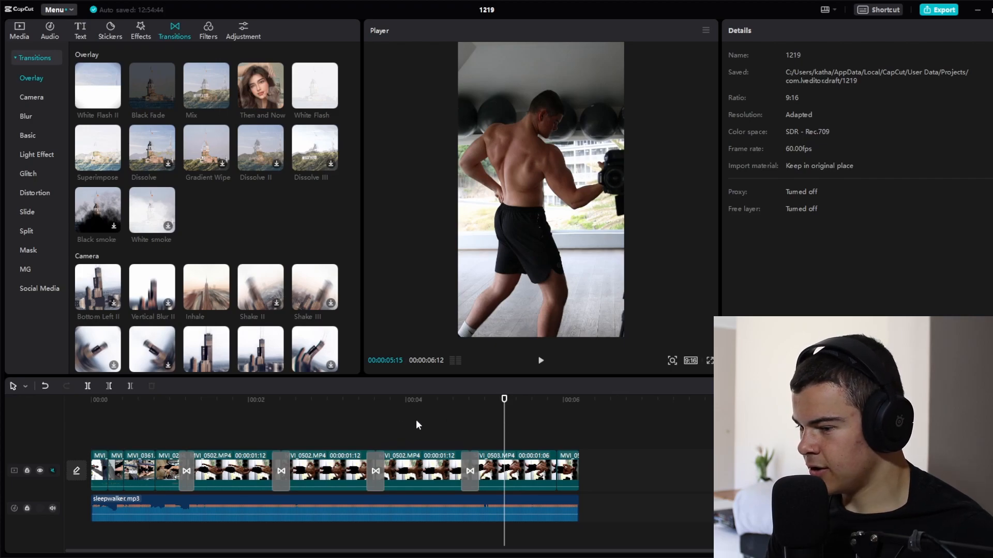
click(518, 403)
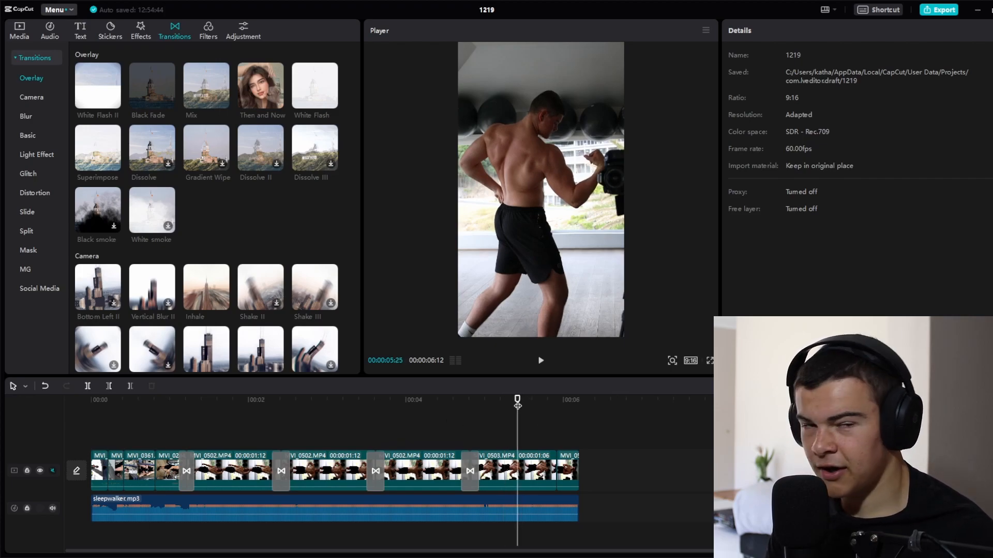